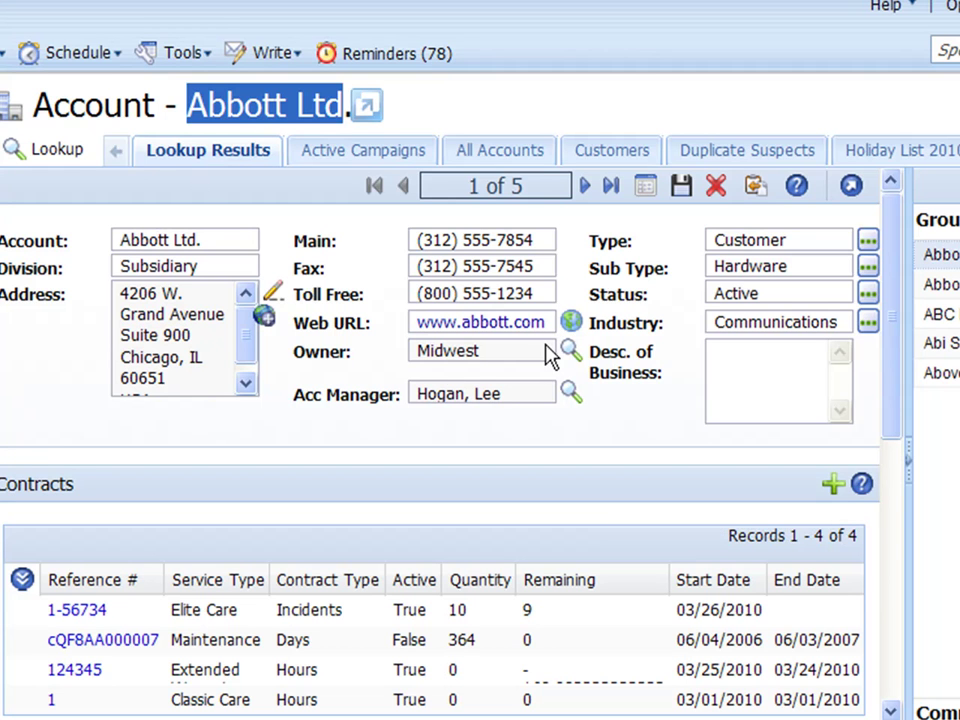
Examine the Abbott Ltd. account timeline's activities and opportunities from October 2006 through April 2007
drag(888, 394, 886, 588)
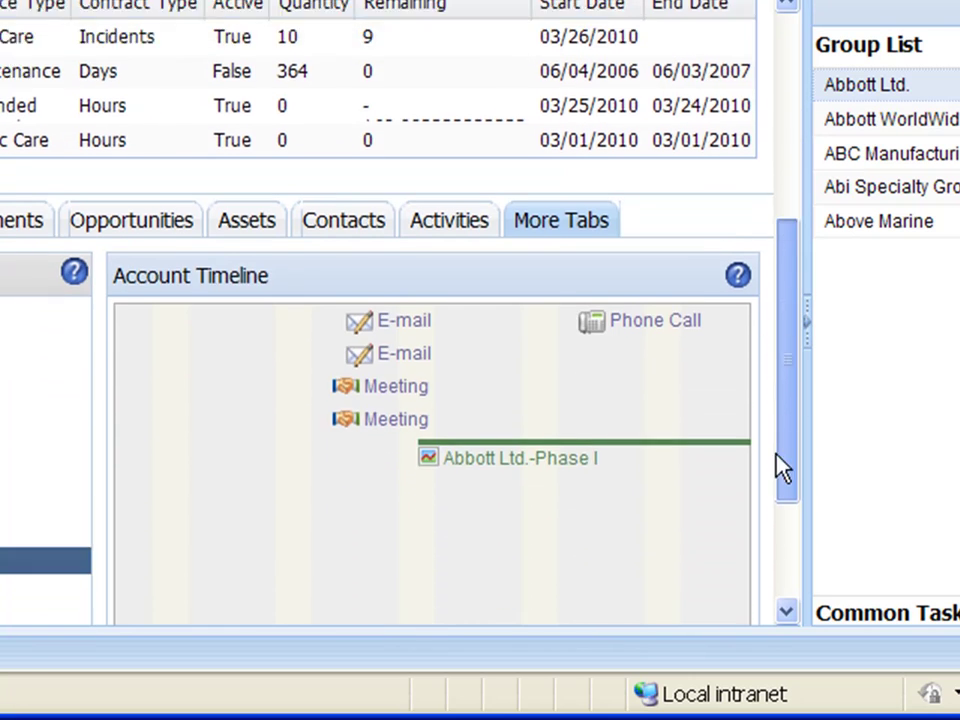
drag(782, 468, 765, 549)
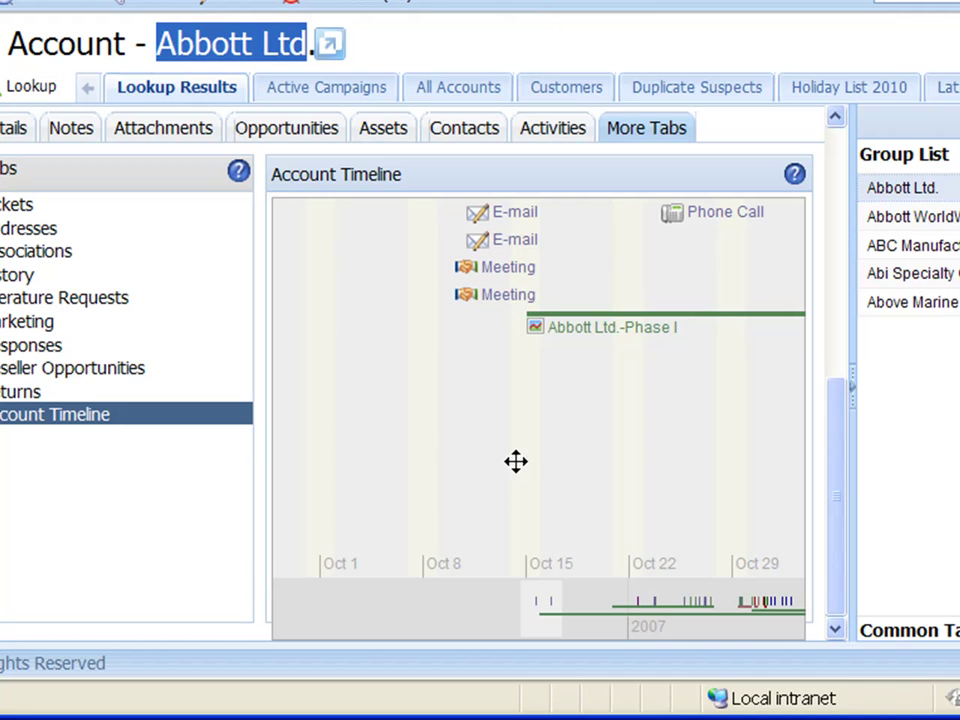
drag(516, 461, 497, 479)
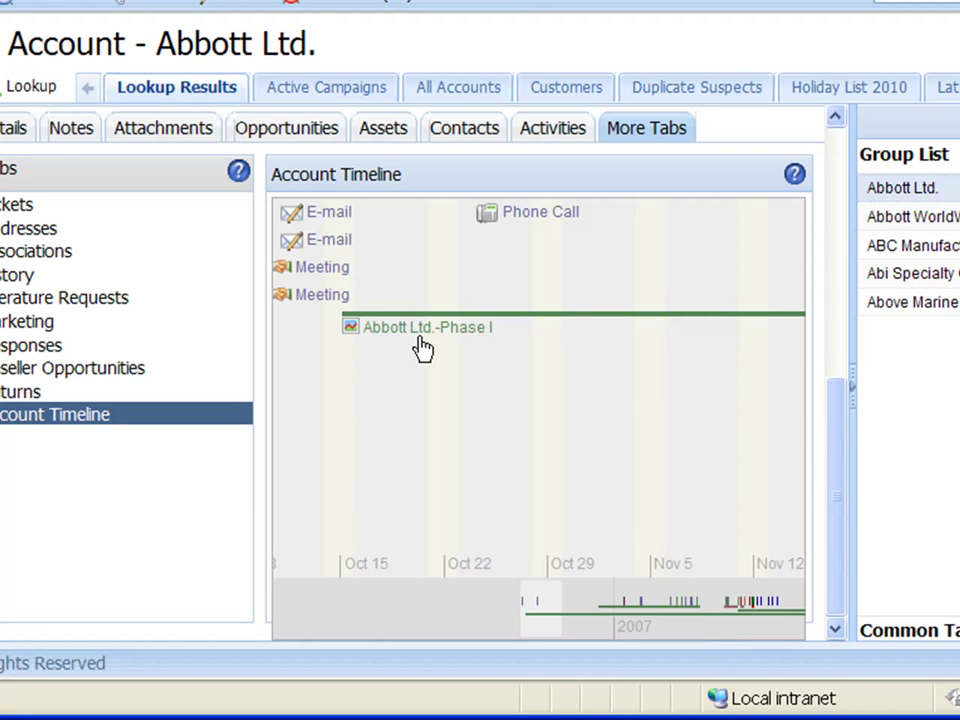
key(Right)
key(Right)
key(Right)
key(Right)
key(Right)
key(Right)
key(Right)
key(Right)
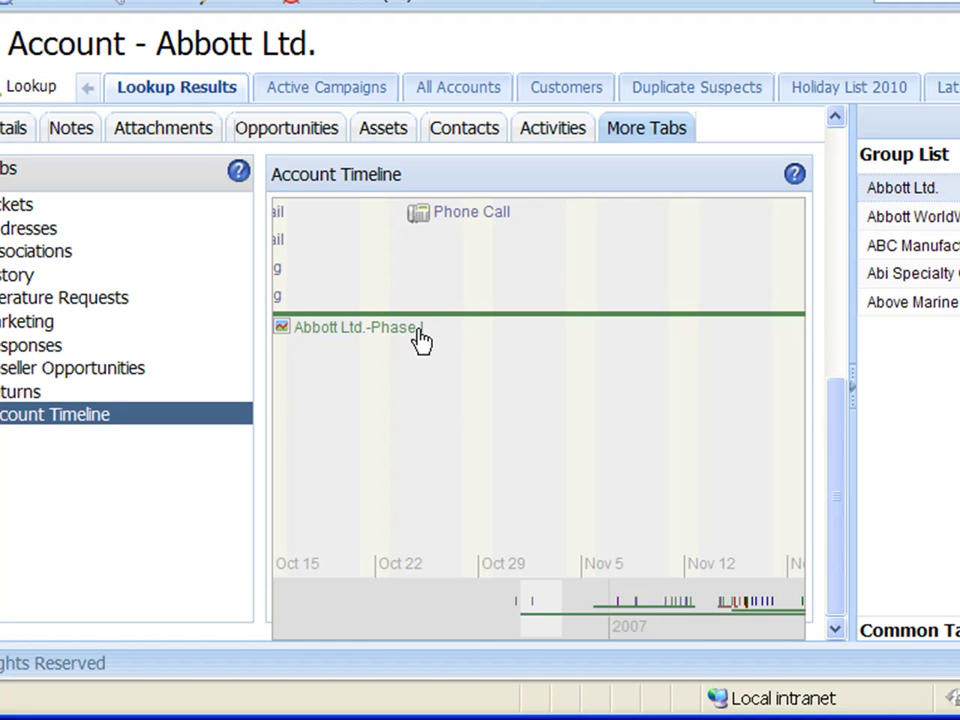
key(Right)
key(Right)
key(Right)
key(Right)
key(Right)
key(Right)
key(Right)
key(Right)
key(Right)
key(Right)
key(Right)
key(Right)
key(Right)
key(Right)
key(Right)
key(Right)
key(Right)
key(Right)
key(Right)
key(Right)
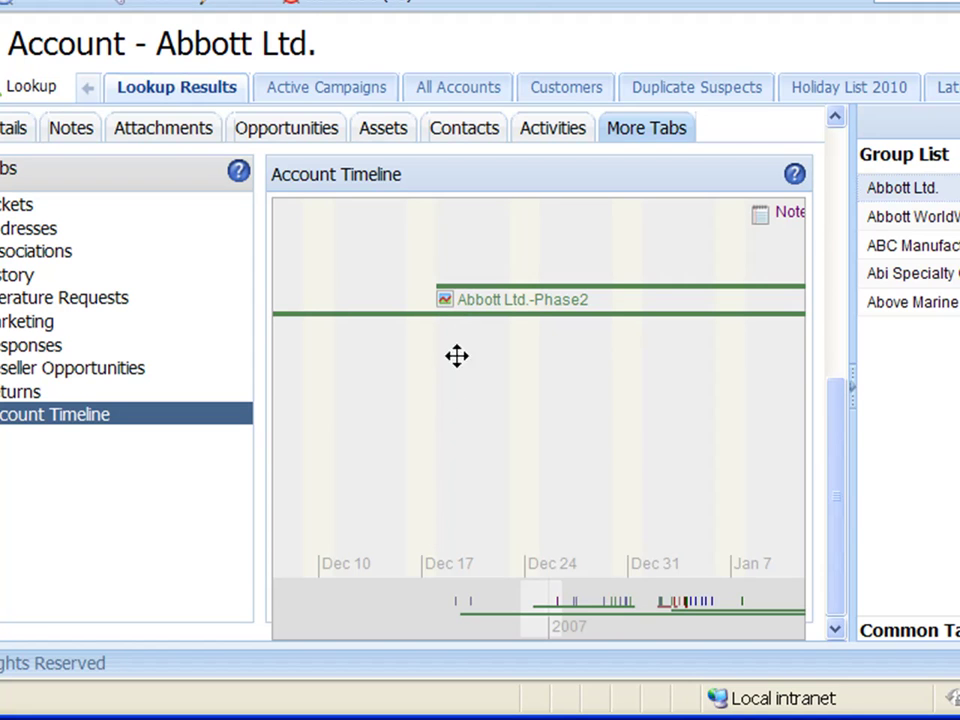
double_click(558, 306)
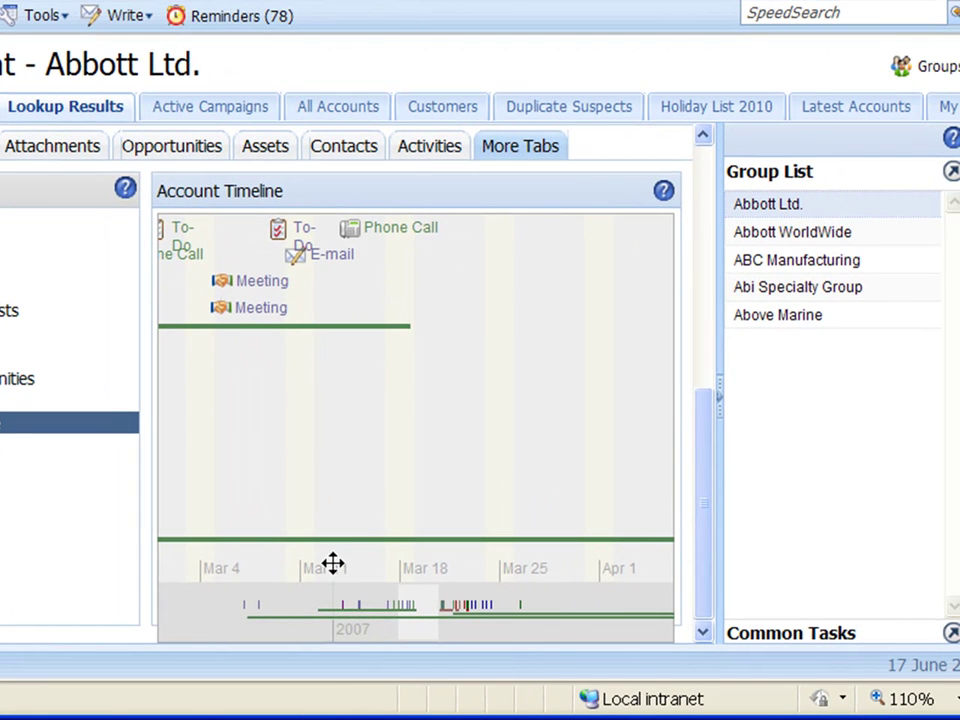
double_click(630, 526)
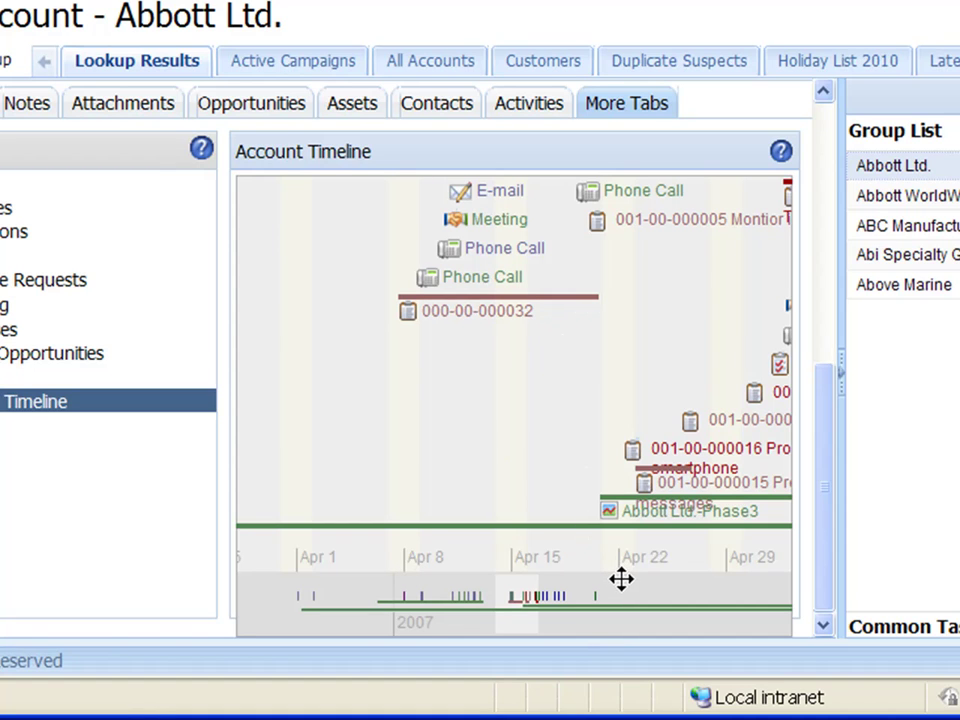
click(455, 323)
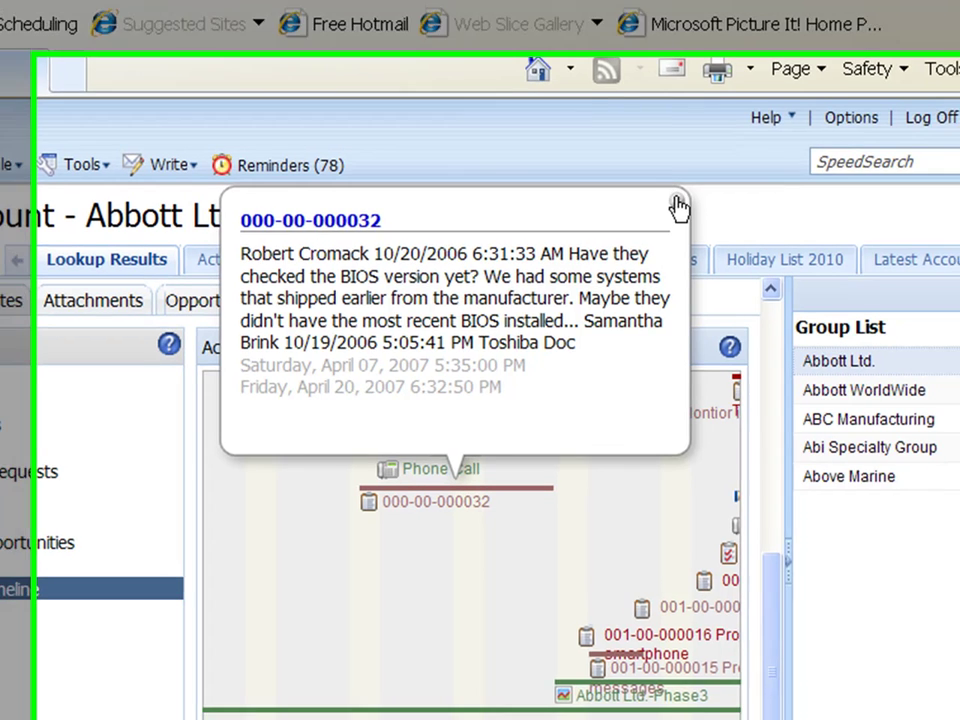
click(683, 208)
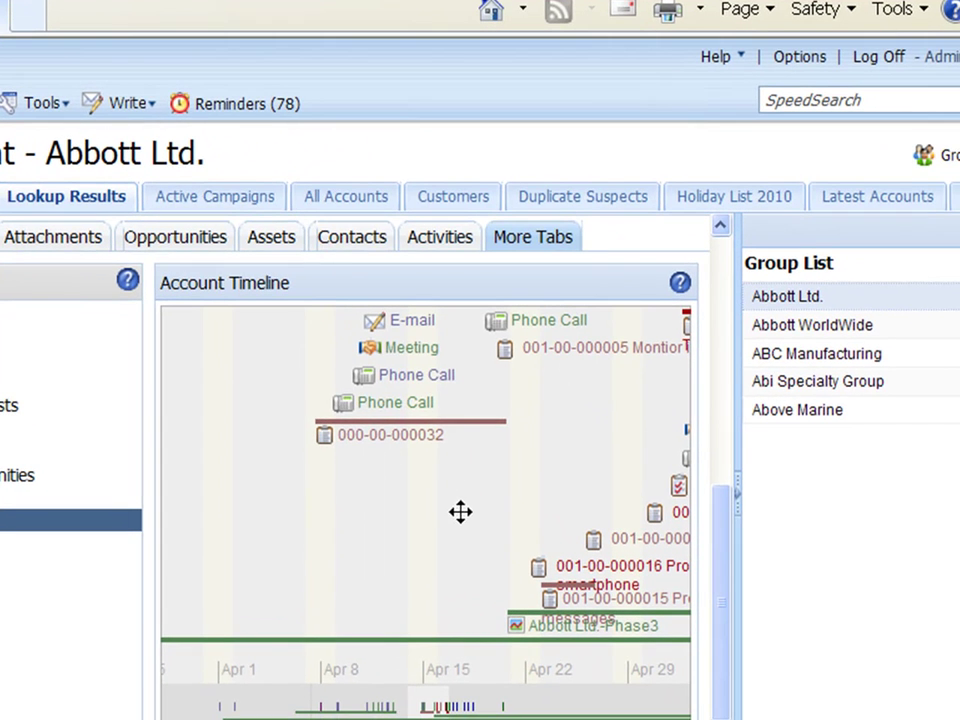
click(408, 378)
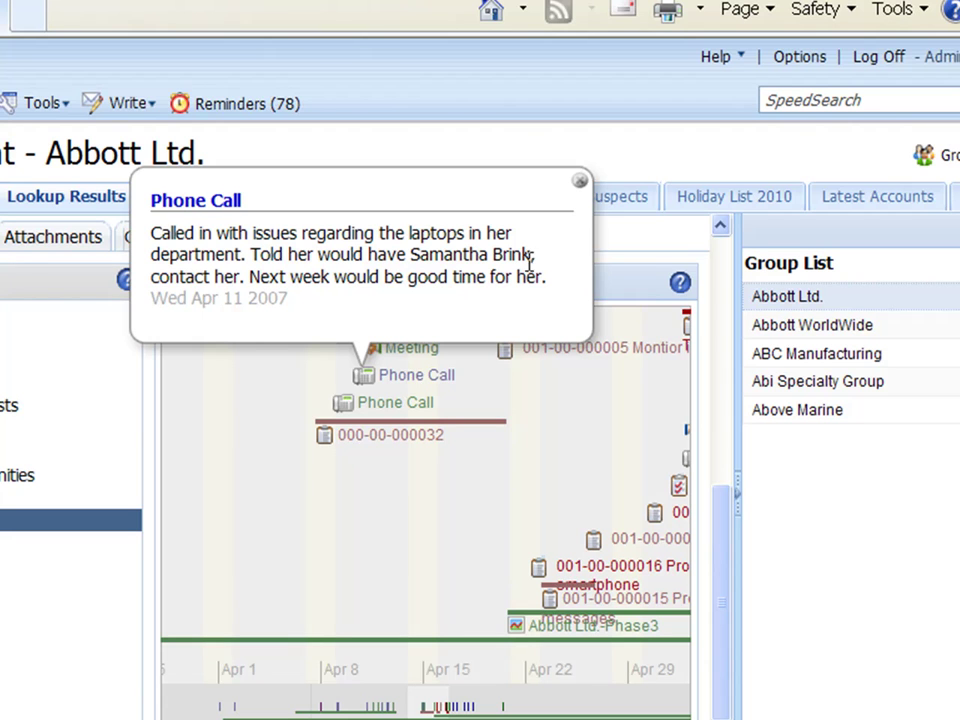
click(578, 182)
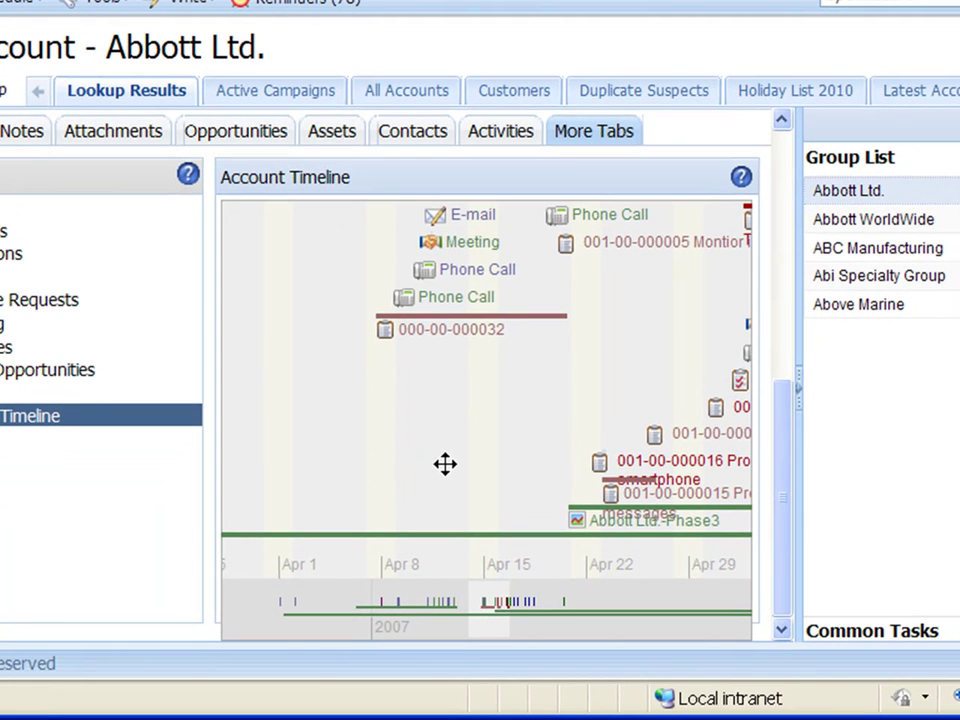
Examine the Abbott Ltd. timeline's tickets, meetings and calls from mid-April to early June 2007
click(470, 450)
key(Right)
key(Right)
key(Right)
key(Right)
key(Right)
key(Right)
key(Right)
key(Right)
key(Right)
key(Right)
key(Right)
key(Right)
key(Right)
key(Right)
key(Right)
key(Right)
key(Right)
key(Right)
key(Right)
key(Right)
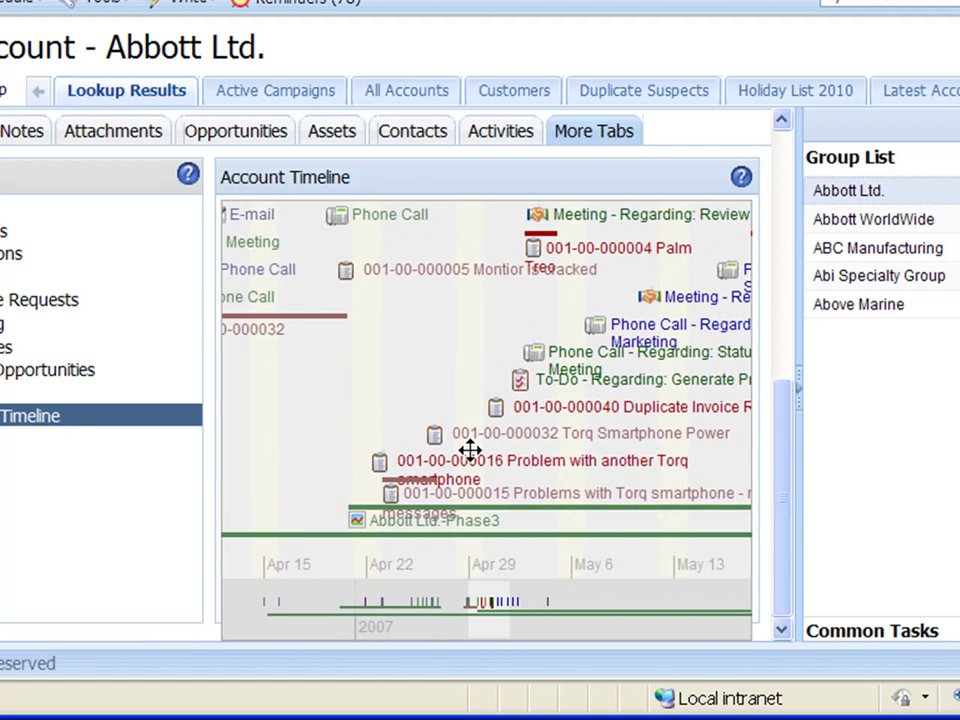
key(Right)
key(Right)
key(Right)
key(Right)
key(Right)
key(Right)
key(Right)
key(Right)
key(Right)
key(Right)
key(Right)
key(Right)
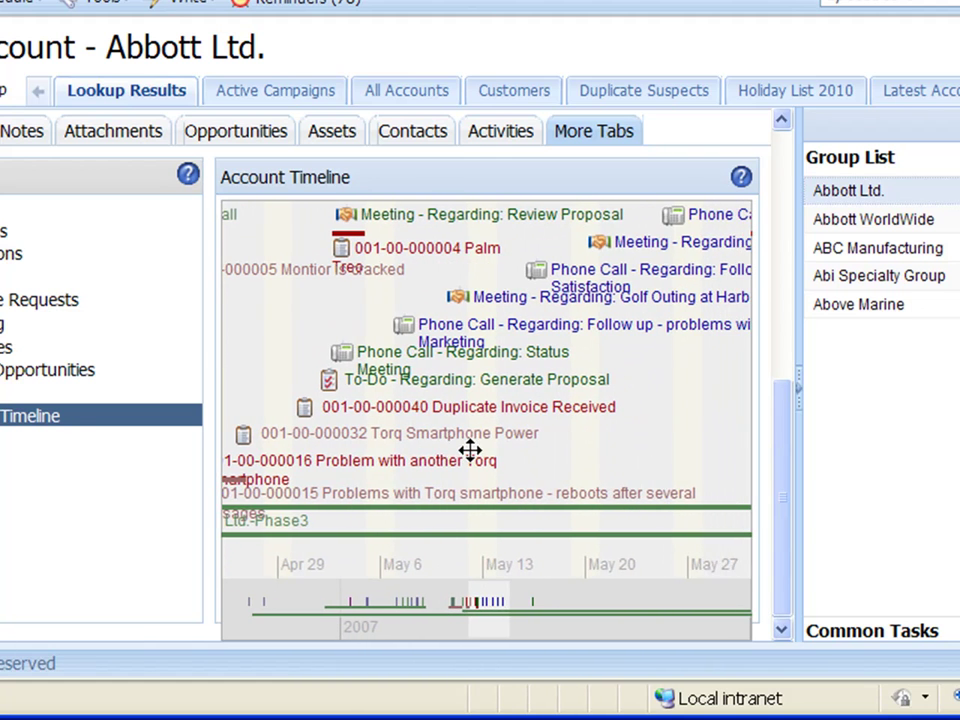
key(Right)
key(Right)
key(Right)
key(Right)
key(Right)
key(Right)
key(Right)
key(Right)
key(Right)
key(Right)
key(Right)
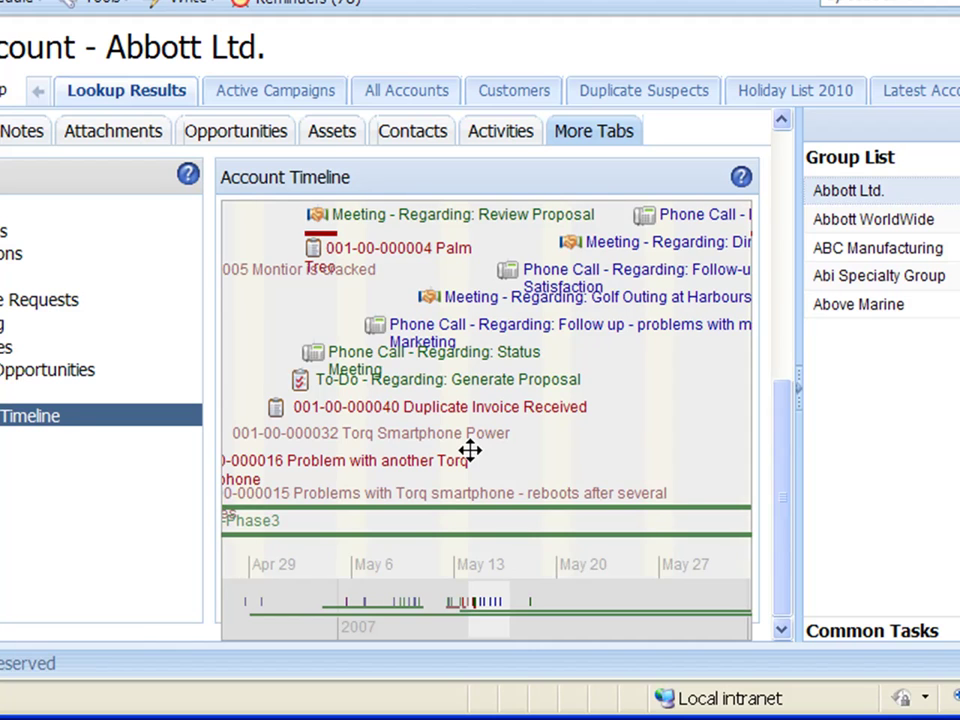
key(Right)
key(Right)
key(Right)
key(Right)
key(Right)
key(Right)
key(Right)
key(Right)
key(Right)
key(Right)
key(Right)
key(Right)
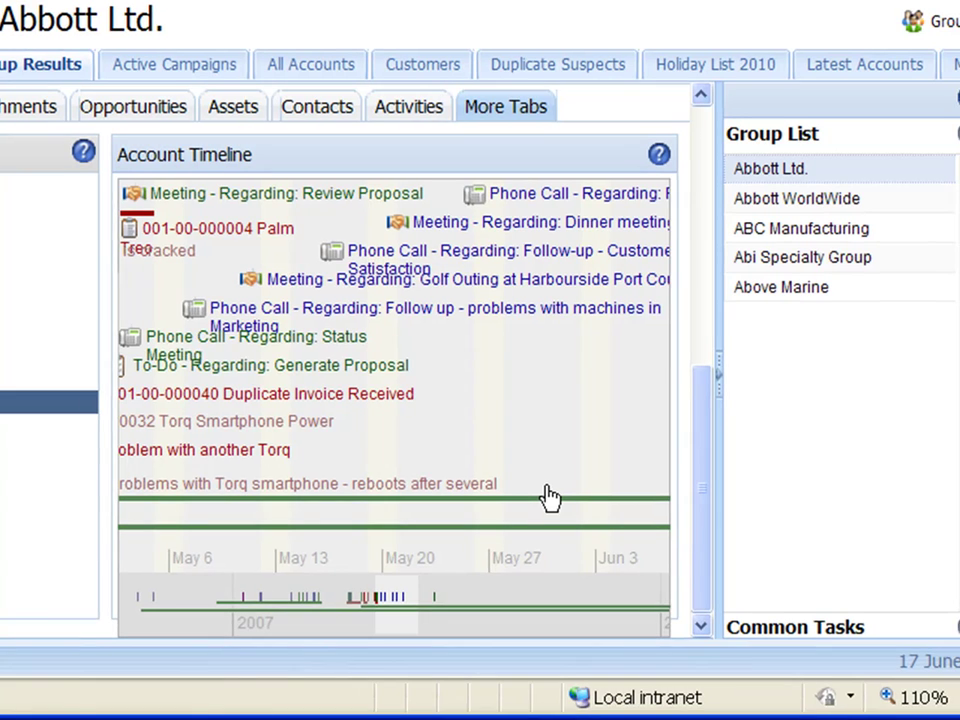
Browse the Abbott Ltd. timeline forward from June 2007 to the letters and tickets of March and April 2010
double_click(570, 501)
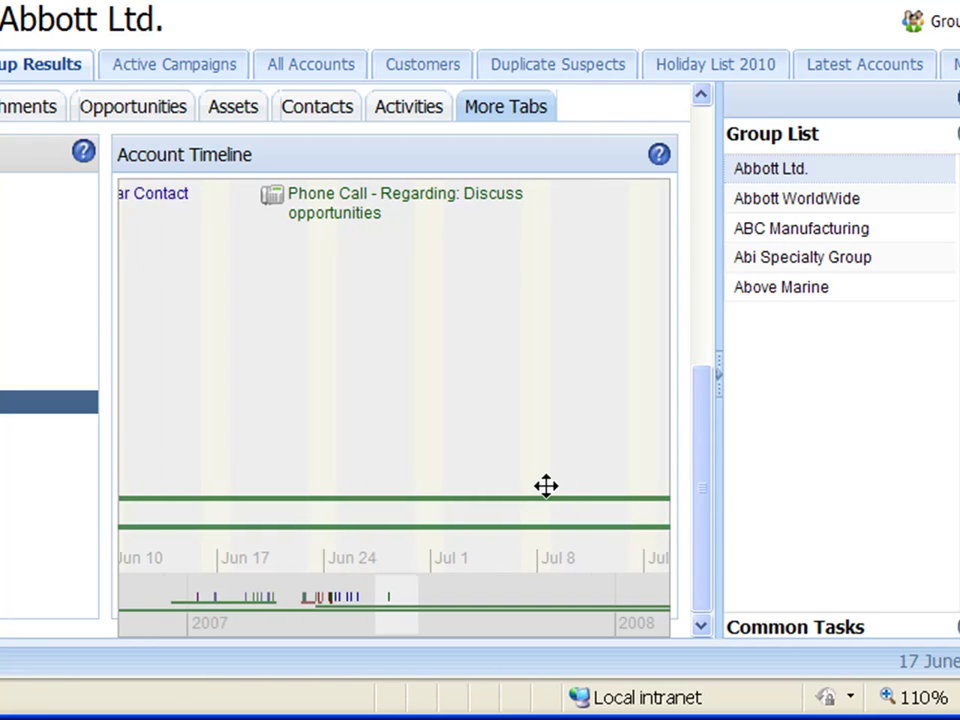
scroll(546, 486, down, 10)
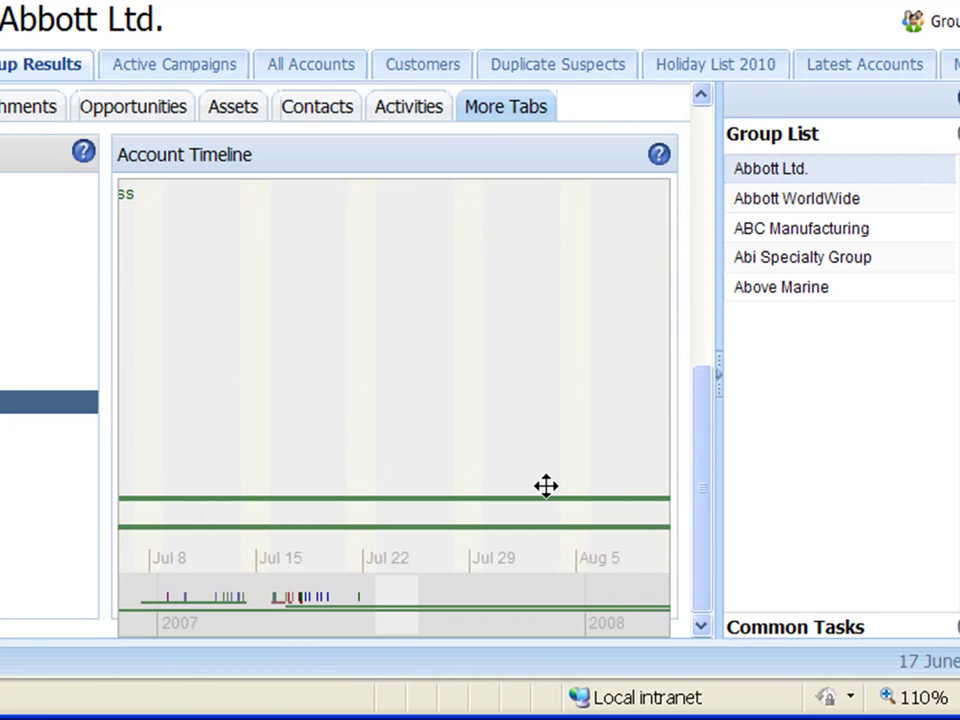
scroll(546, 486, down, 10)
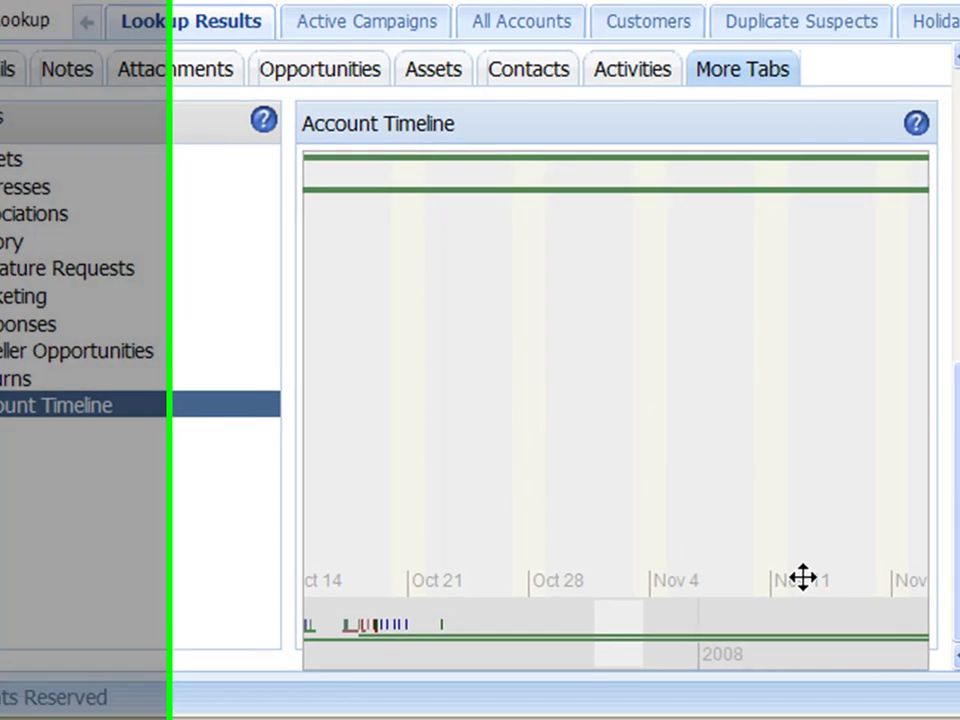
key(Right)
key(Right)
key(Right)
key(Right)
key(Right)
key(Right)
key(Right)
key(Right)
key(Right)
key(Right)
key(Right)
key(Right)
key(Right)
key(Right)
key(Right)
key(Right)
key(Right)
key(Right)
key(Right)
key(Right)
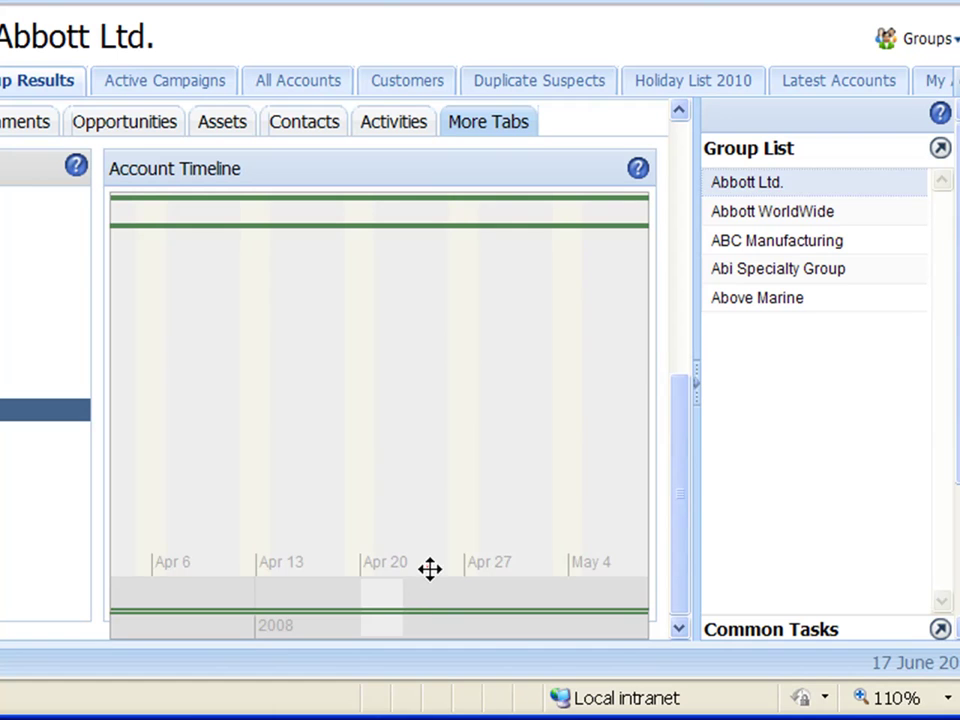
scroll(430, 568, down, 5)
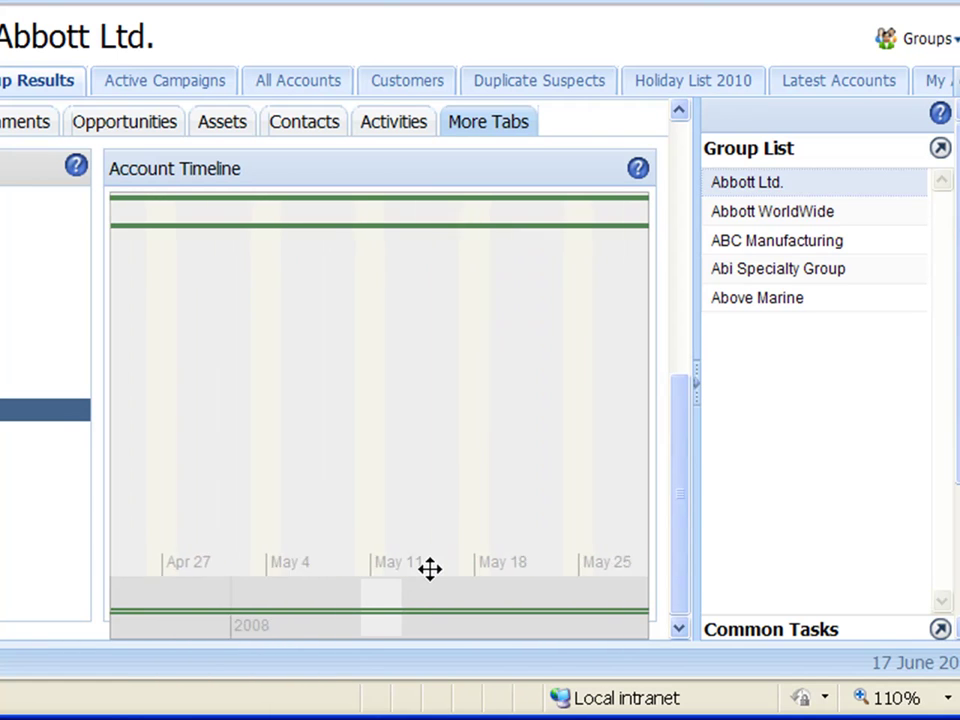
scroll(430, 568, down, 10)
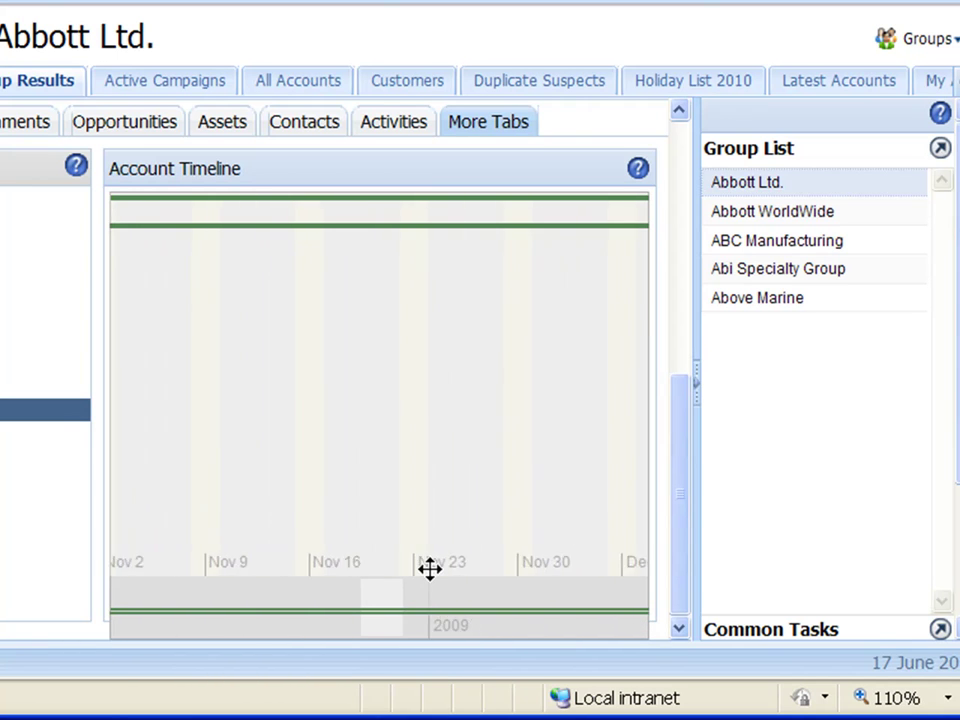
scroll(430, 568, down, 10)
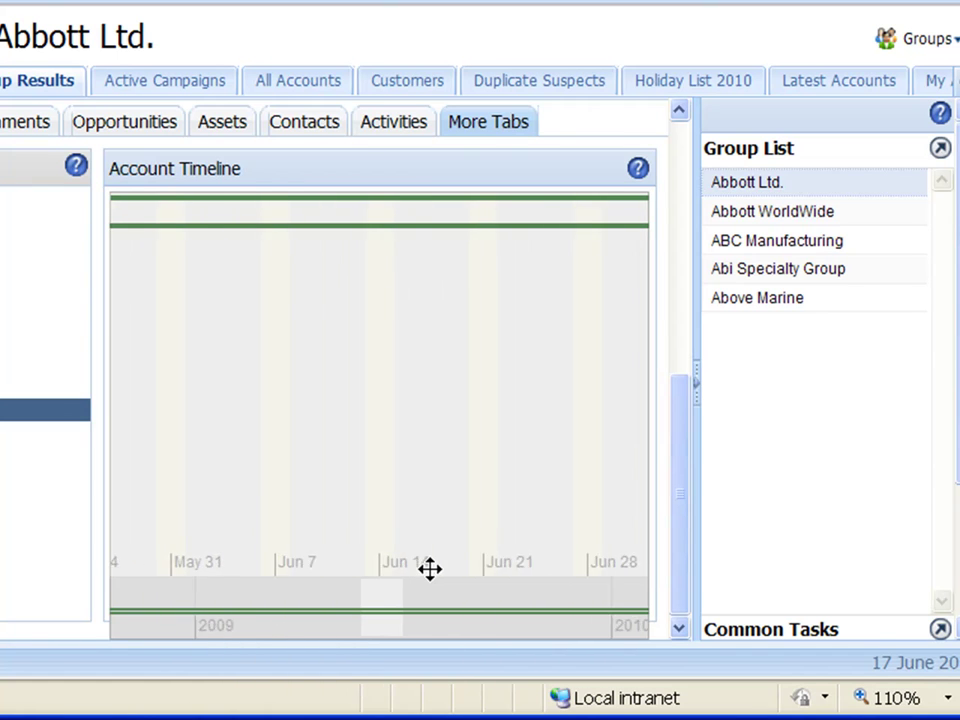
scroll(430, 568, down, 10)
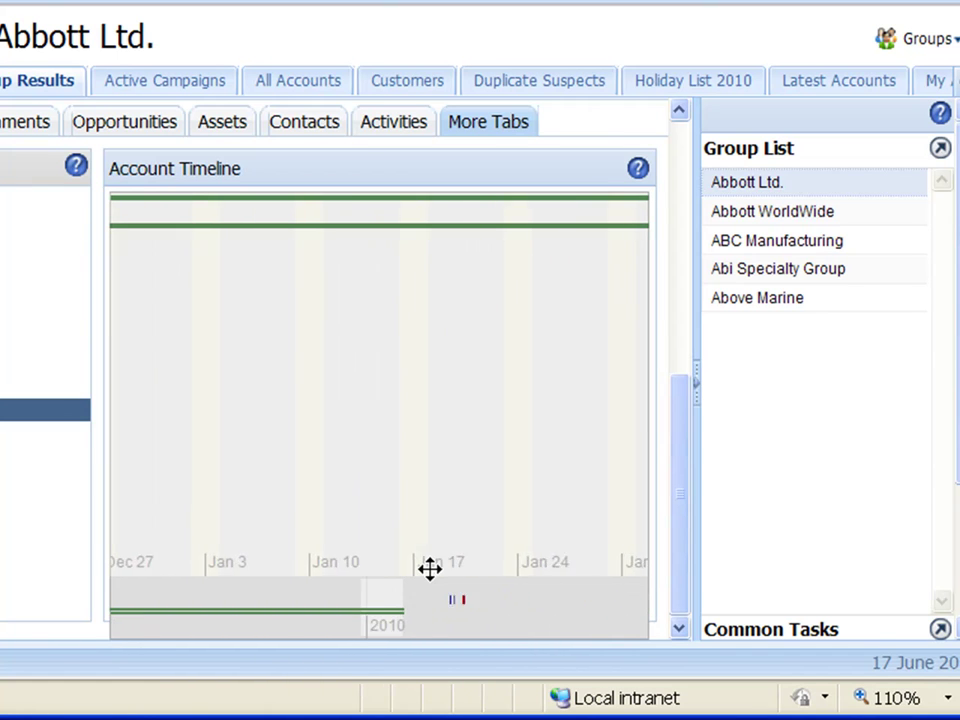
scroll(430, 568, down, 3)
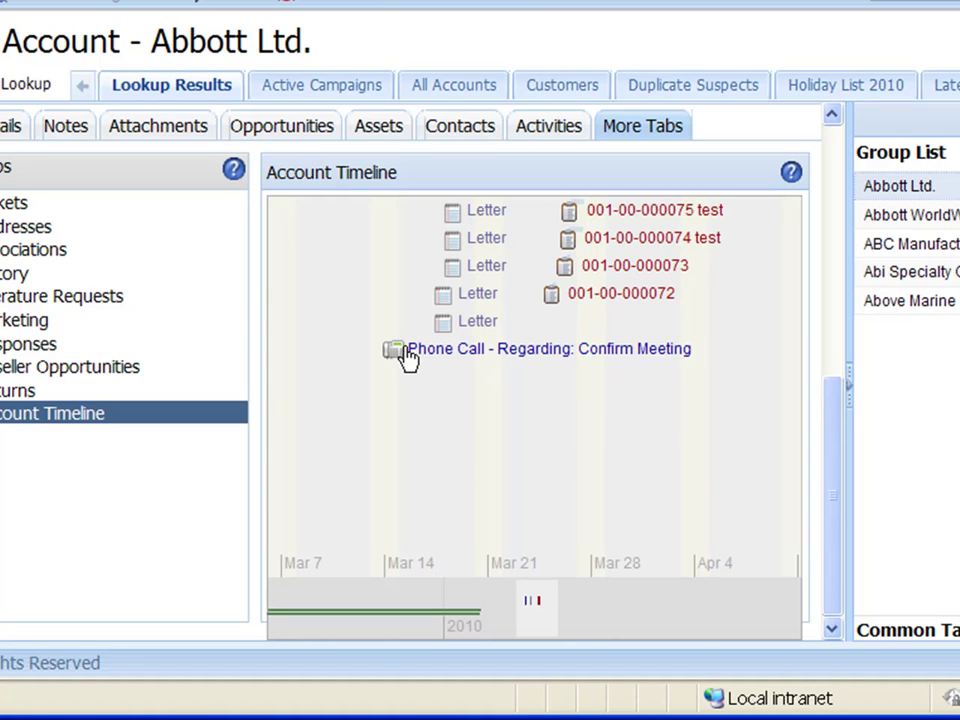
scroll(585, 361, down, 5)
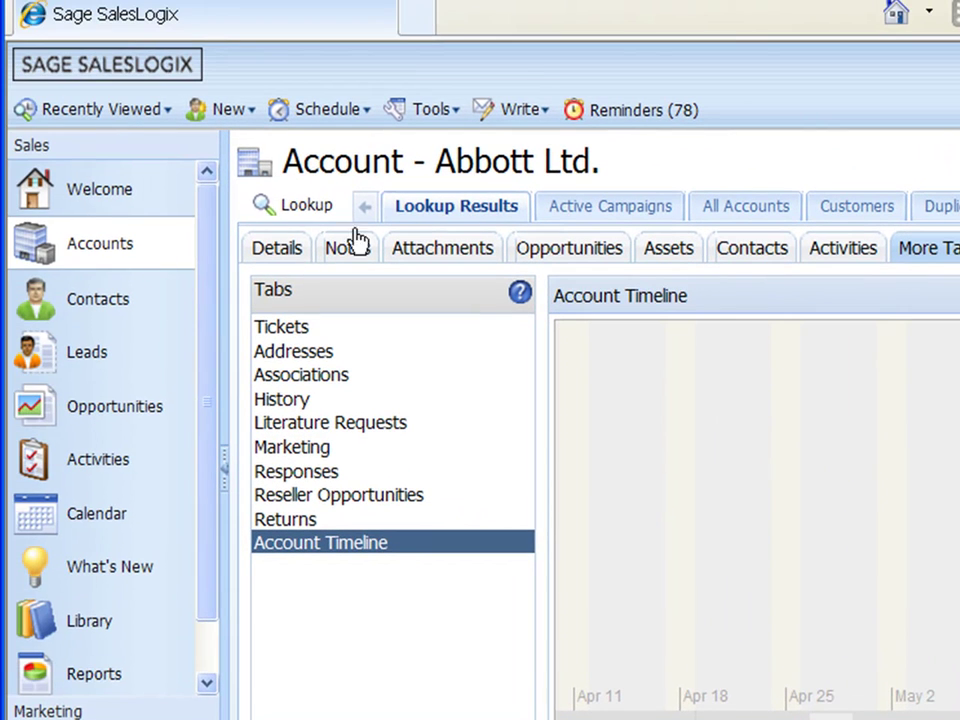
Look up accounts starting with "beach" and open the Beach Industries account
click(300, 210)
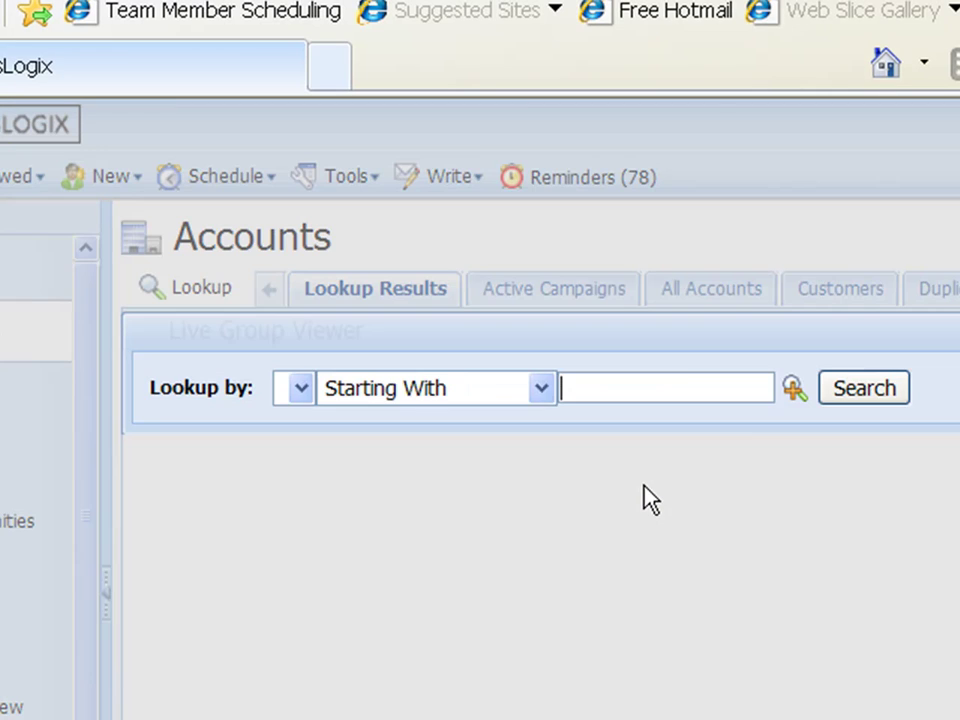
text(beach)
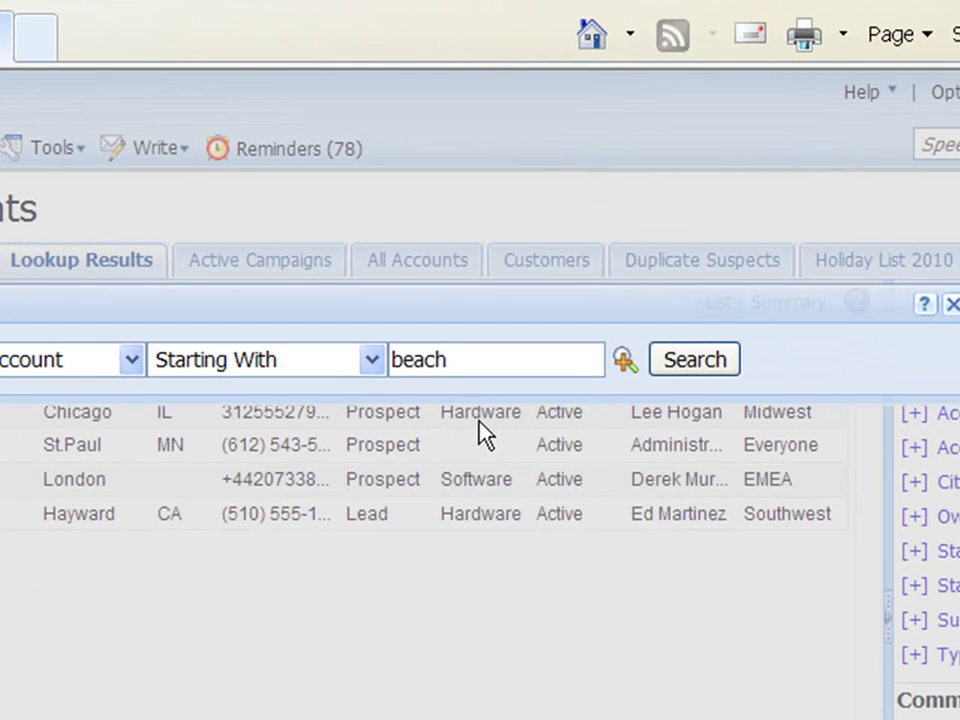
click(695, 362)
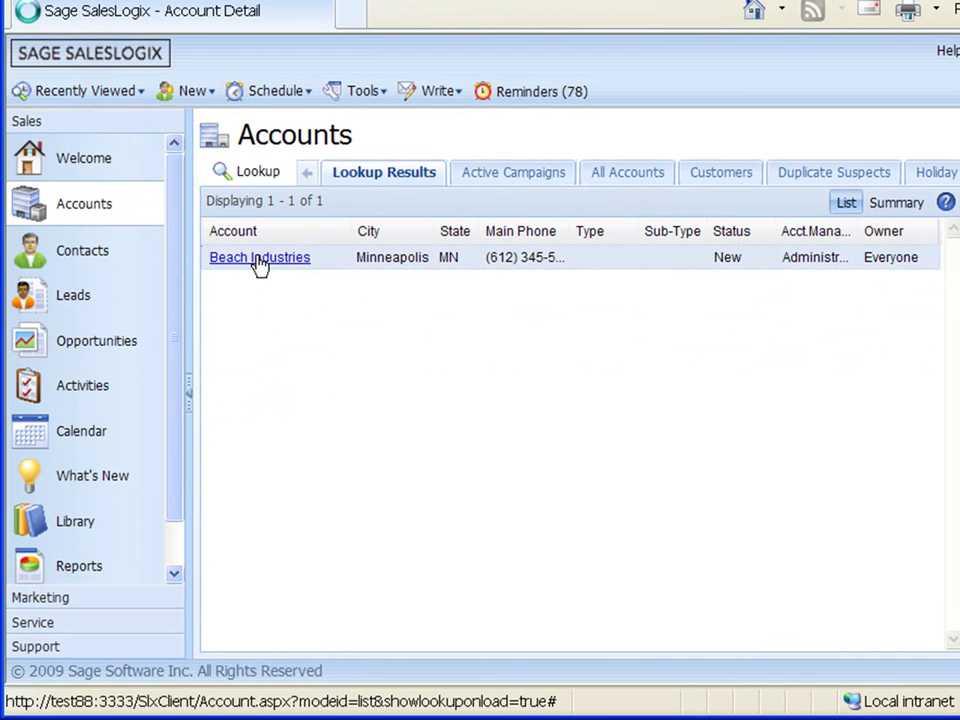
click(258, 261)
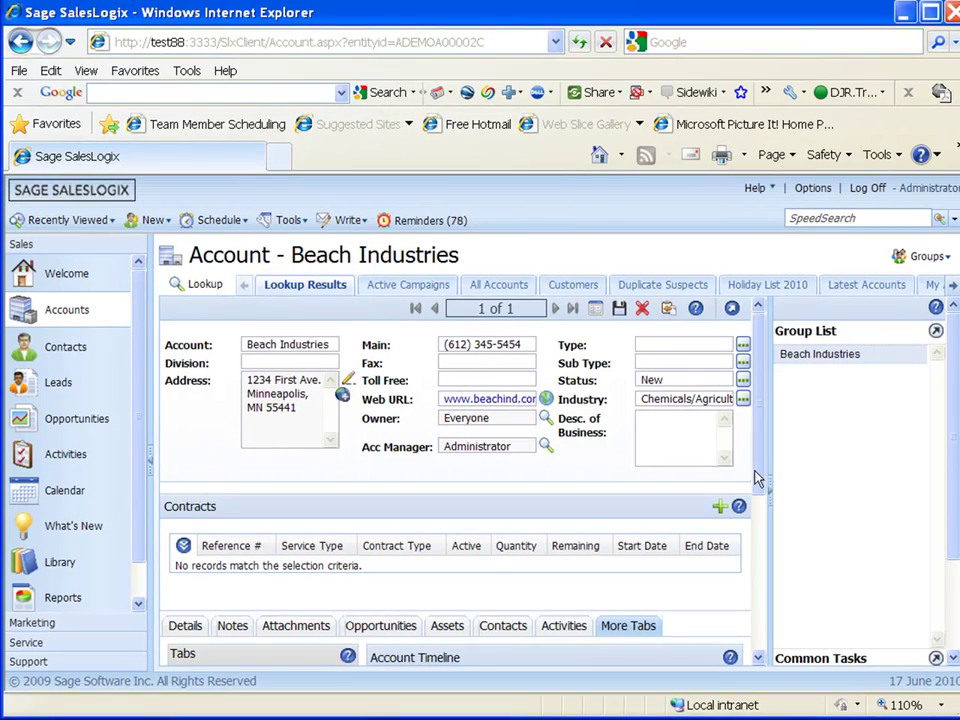
drag(757, 480, 760, 600)
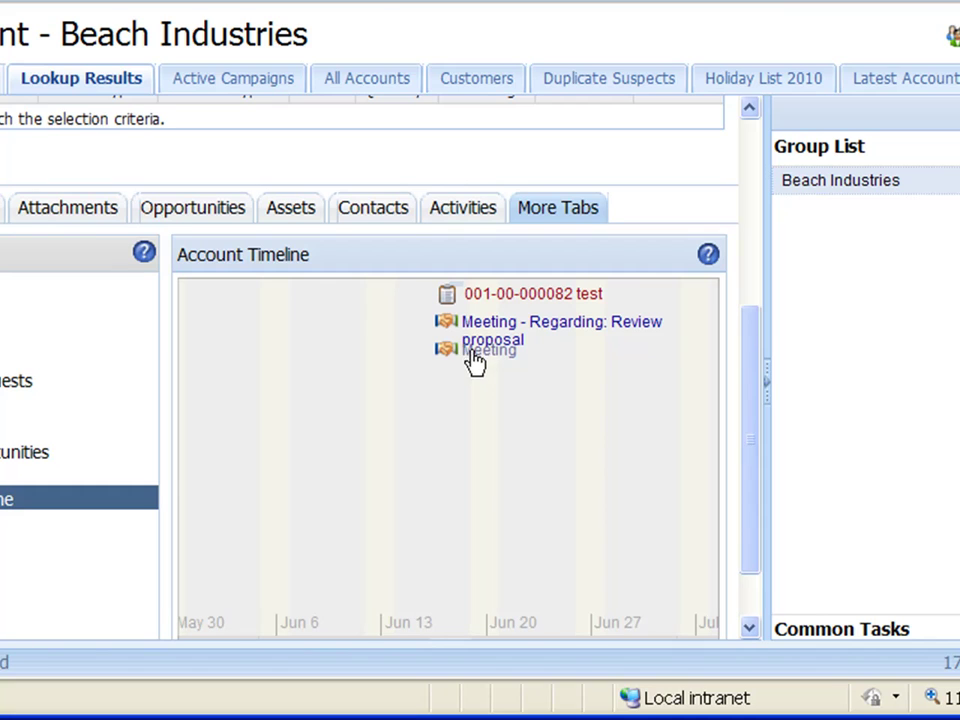
click(497, 300)
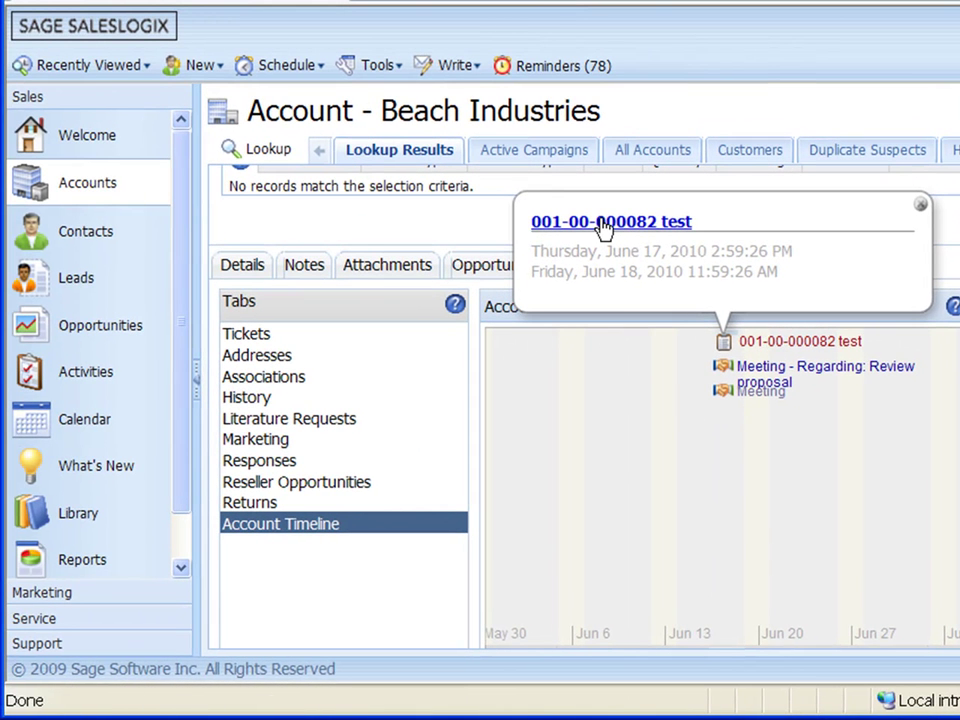
click(781, 377)
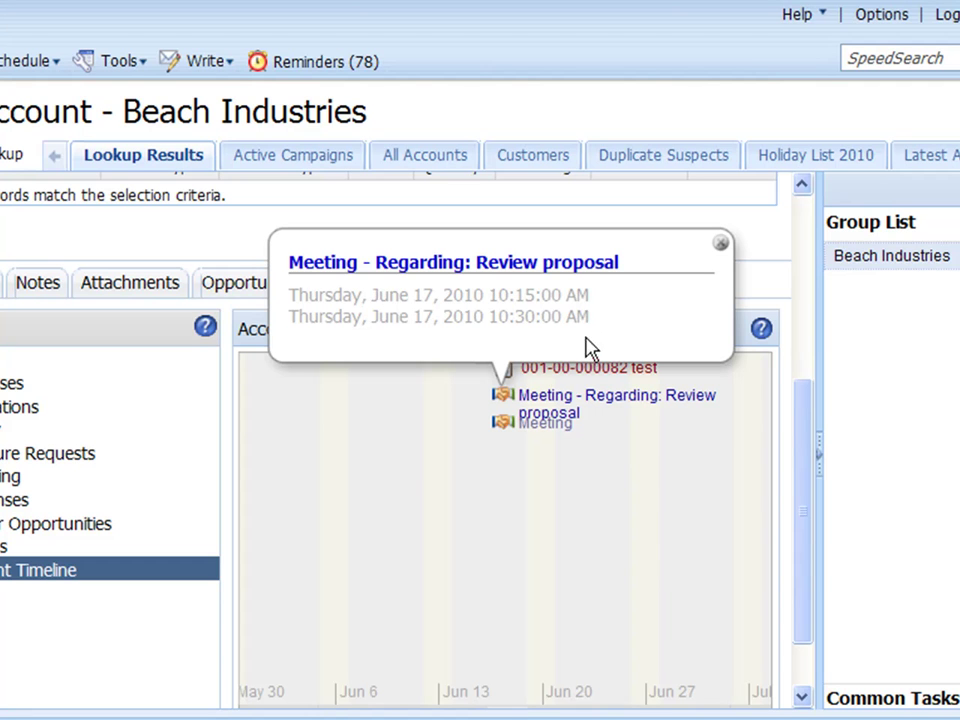
drag(483, 291, 589, 295)
drag(443, 316, 575, 313)
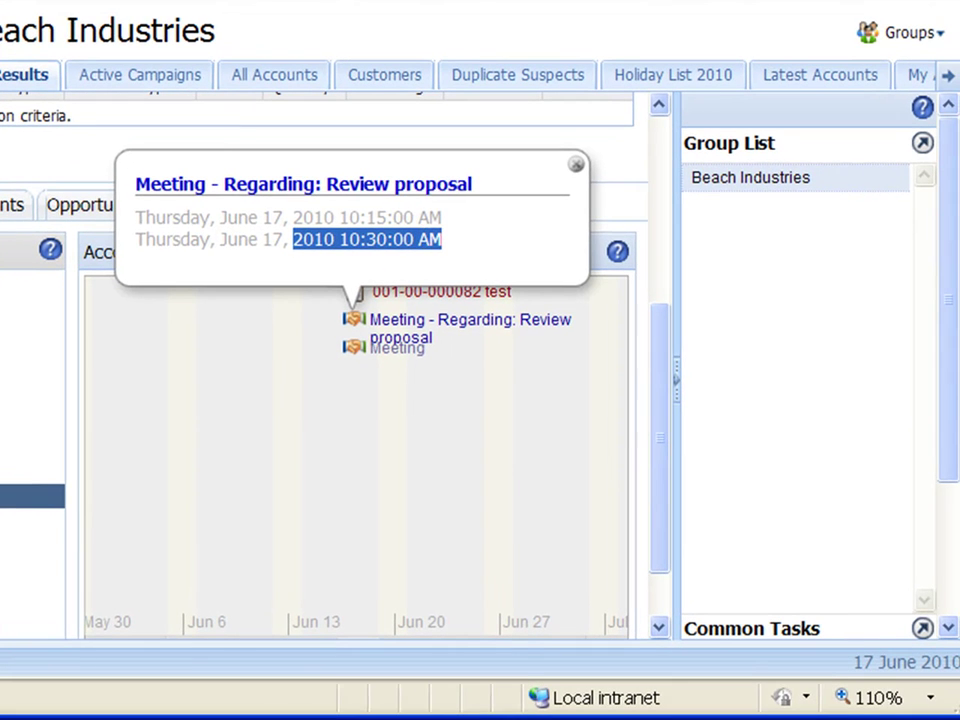
click(575, 164)
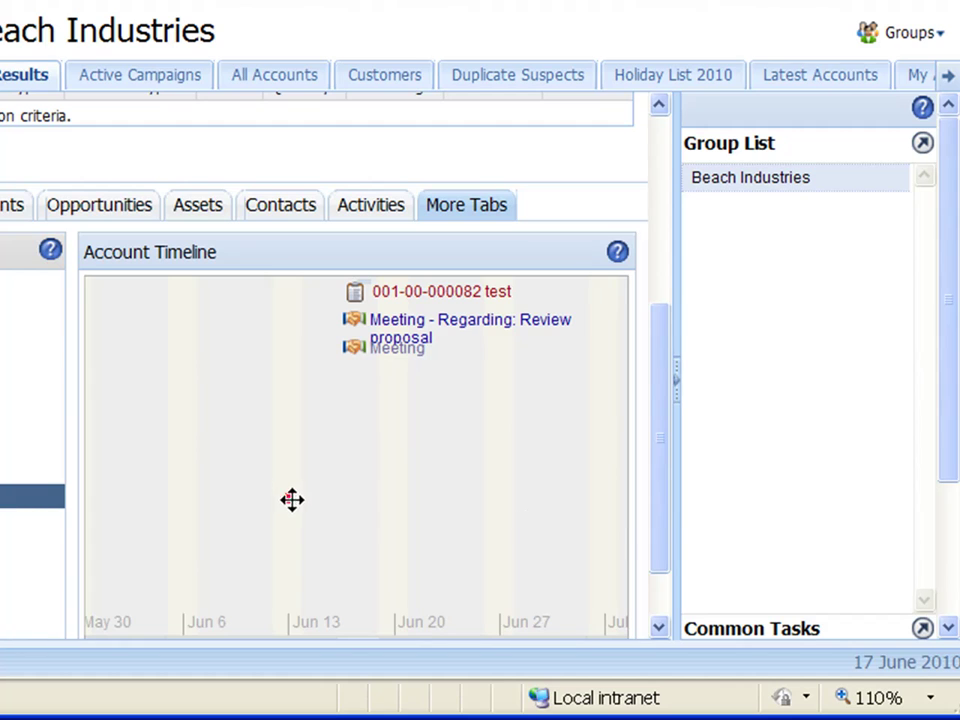
Browse the Beach Industries timeline back to the January 2010 notes, phone call and "new big deal" opportunity, and forward again
drag(659, 495, 650, 593)
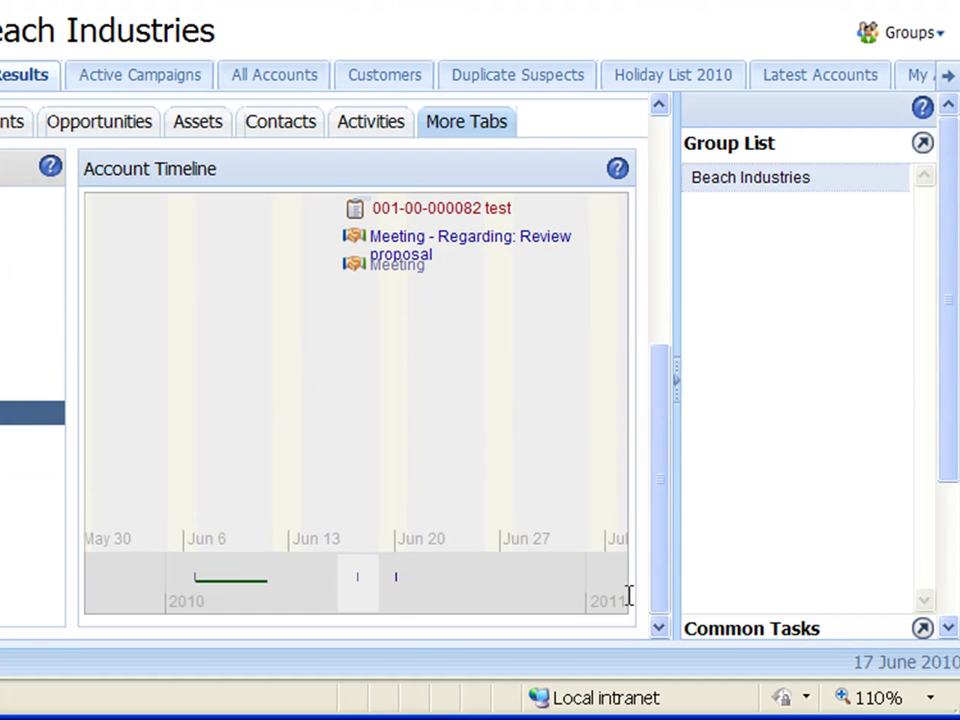
click(314, 376)
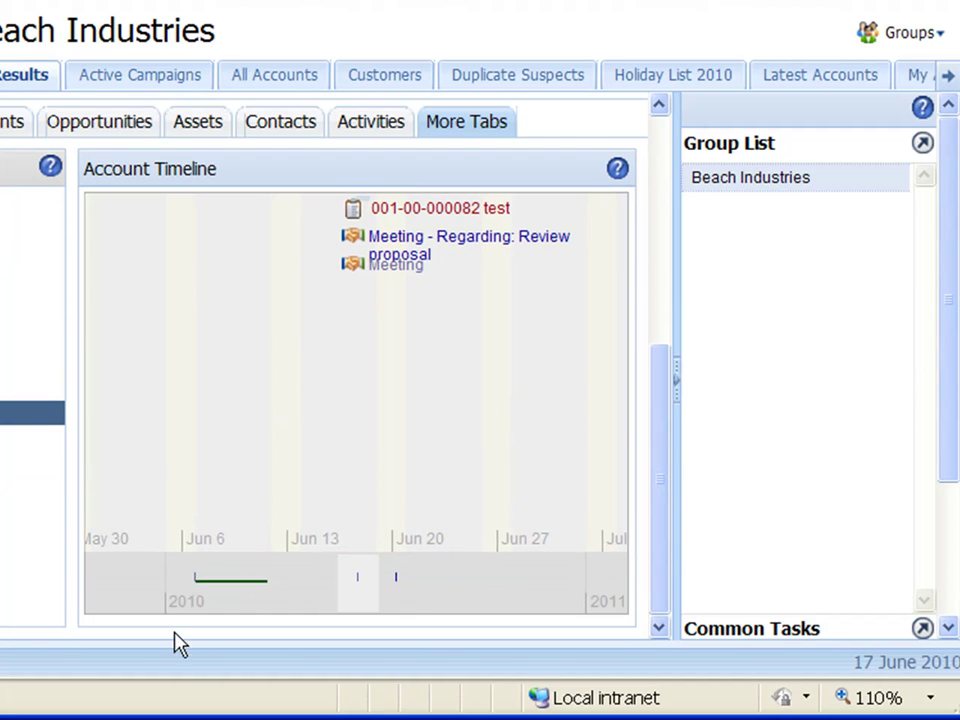
click(328, 396)
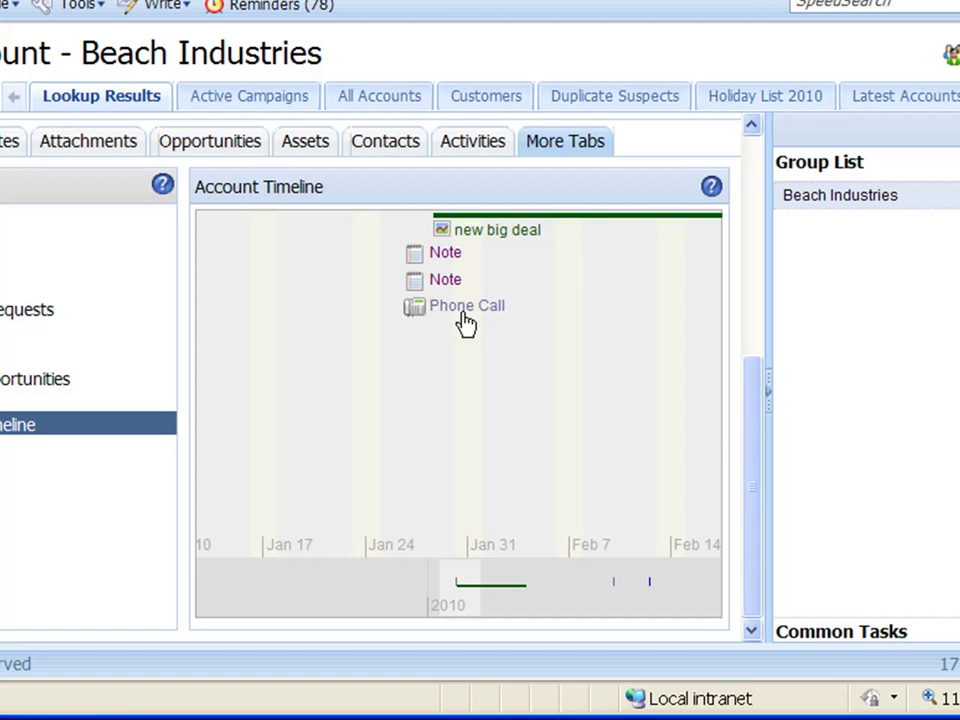
scroll(597, 230, down, 1)
scroll(597, 230, down, 10)
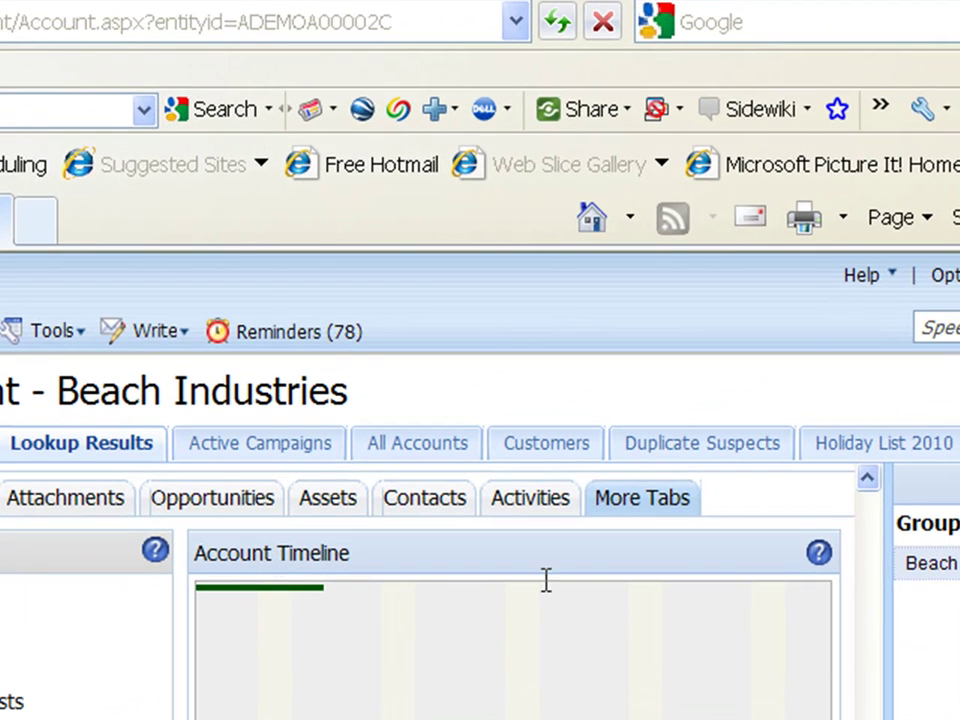
Open the help topic for the Account Timeline
click(819, 555)
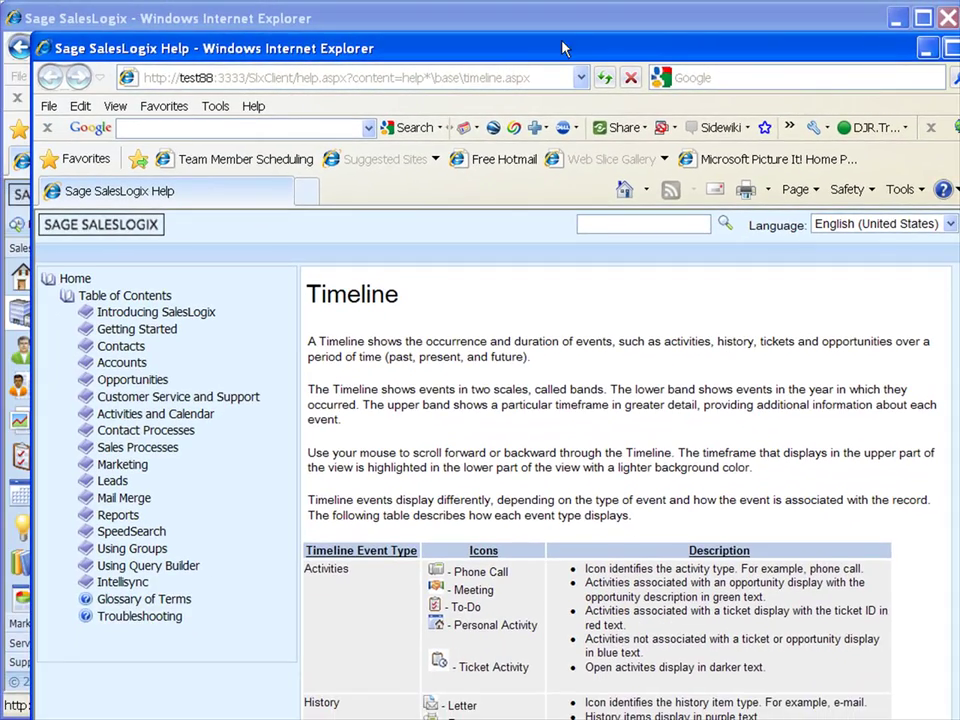